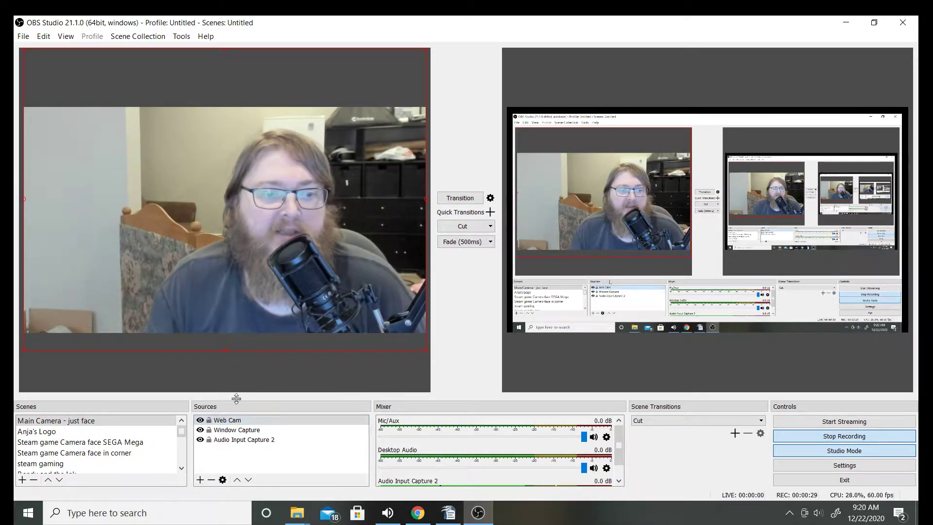
Move the Web Cam image up-left, crop off its bottom, and shrink it from the corner.
mouse_move(260, 246)
mouse_down()
mouse_move(235, 237)
mouse_move(269, 250)
mouse_move(257, 249)
mouse_up()
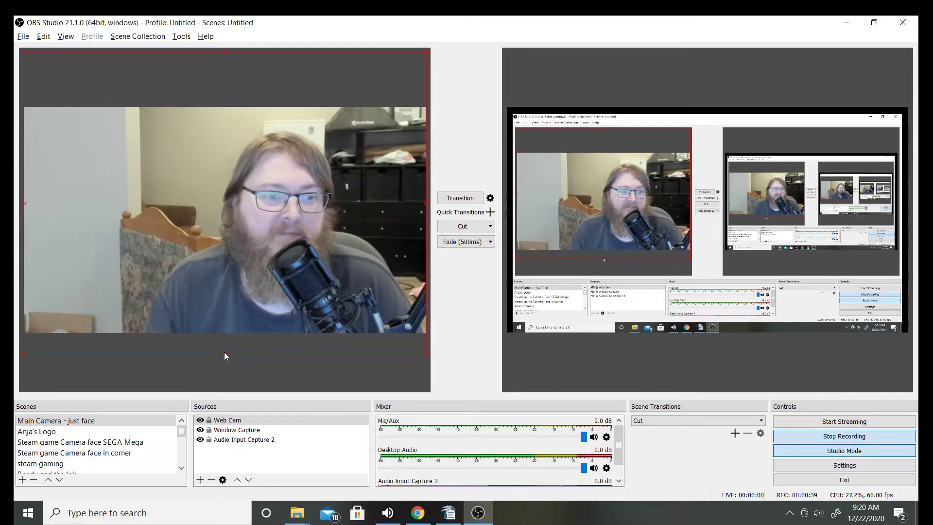
mouse_move(224, 353)
mouse_down()
mouse_move(226, 185)
mouse_move(226, 359)
mouse_up()
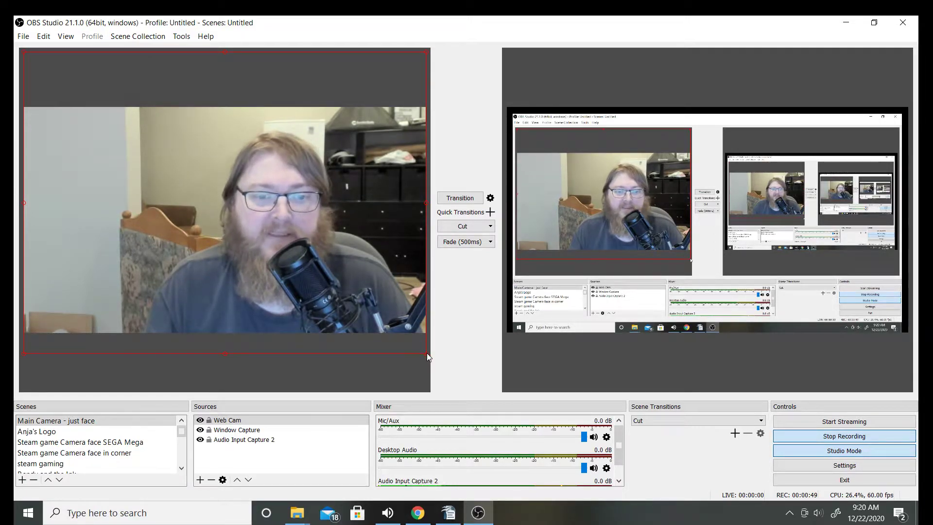
mouse_move(427, 356)
mouse_down()
mouse_move(358, 307)
mouse_move(430, 356)
mouse_up()
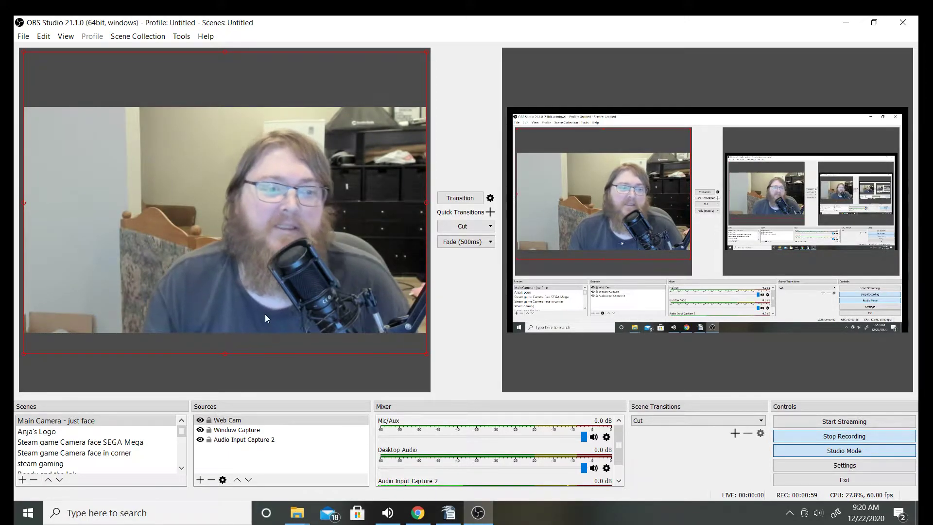
click(249, 420)
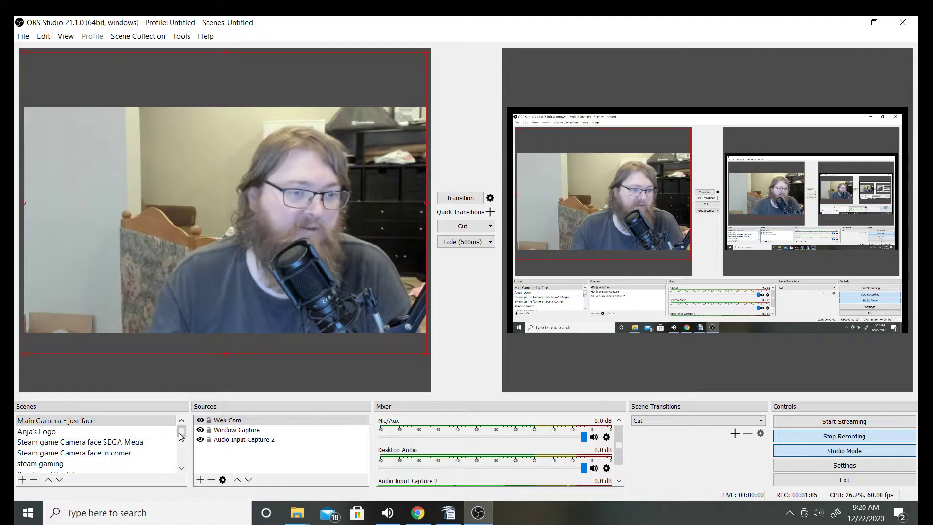
Switch to the Chrome Browser scene from the Scenes list.
mouse_move(181, 432)
mouse_down()
mouse_move(183, 462)
mouse_move(190, 436)
mouse_move(190, 446)
mouse_up()
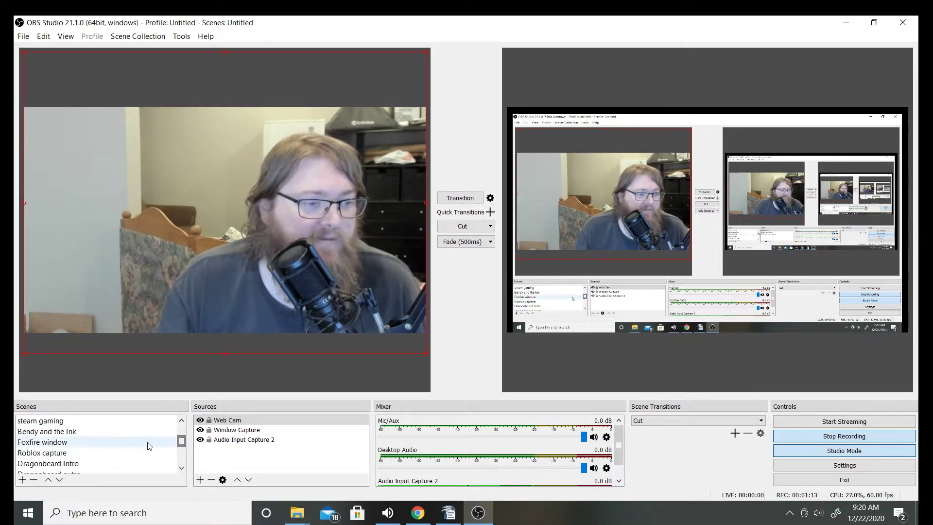
scroll(136, 441, down, 2)
click(81, 421)
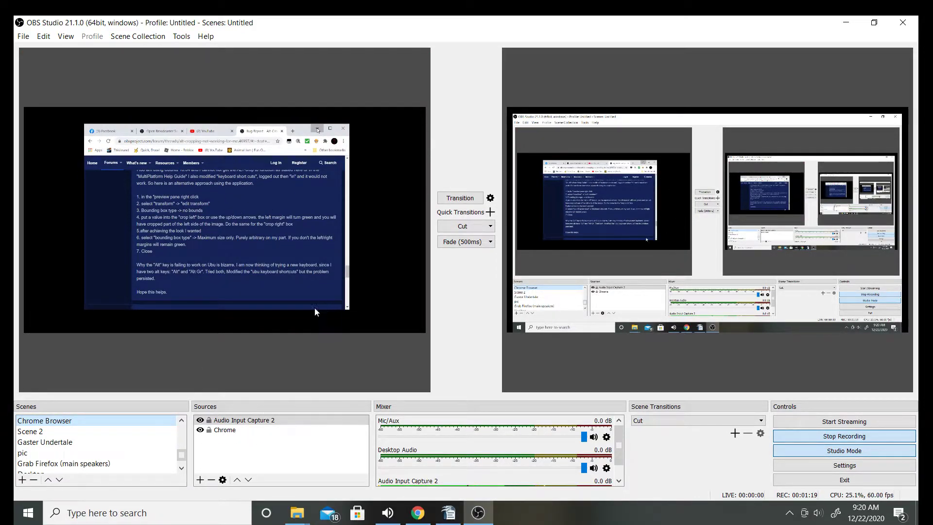
click(234, 250)
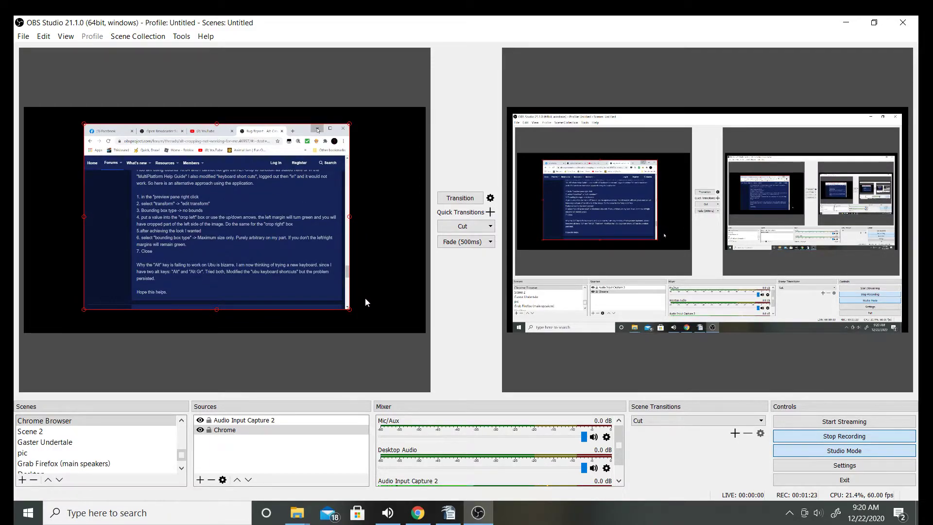
key(alt)
drag(349, 311, 382, 327)
In Edit Transform, crop the Chrome source 1 pixel on every side, keeping No bounds.
right_click(232, 431)
mouse_move(297, 338)
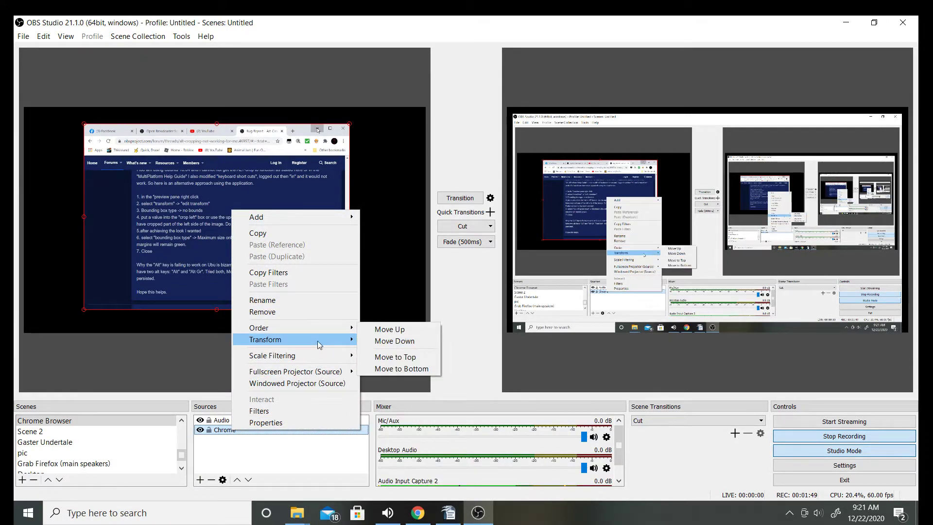
click(410, 340)
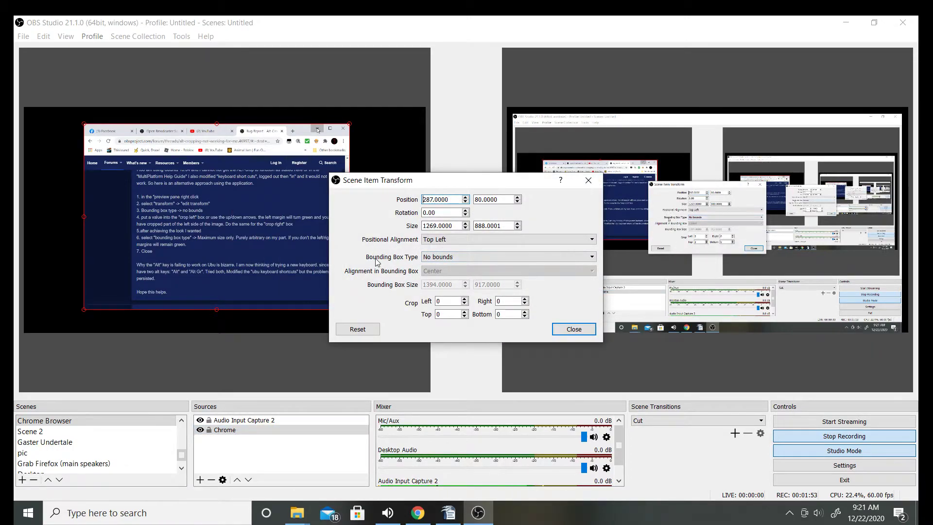
click(487, 256)
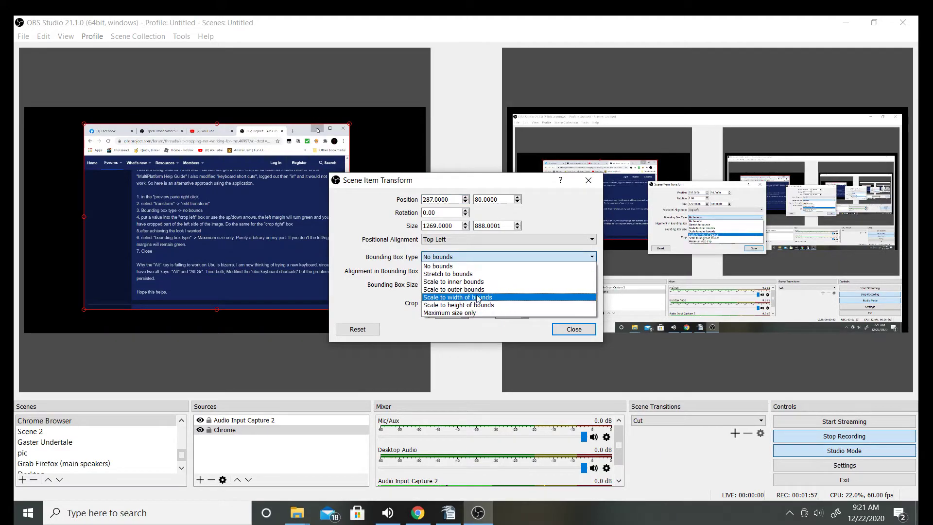
click(471, 256)
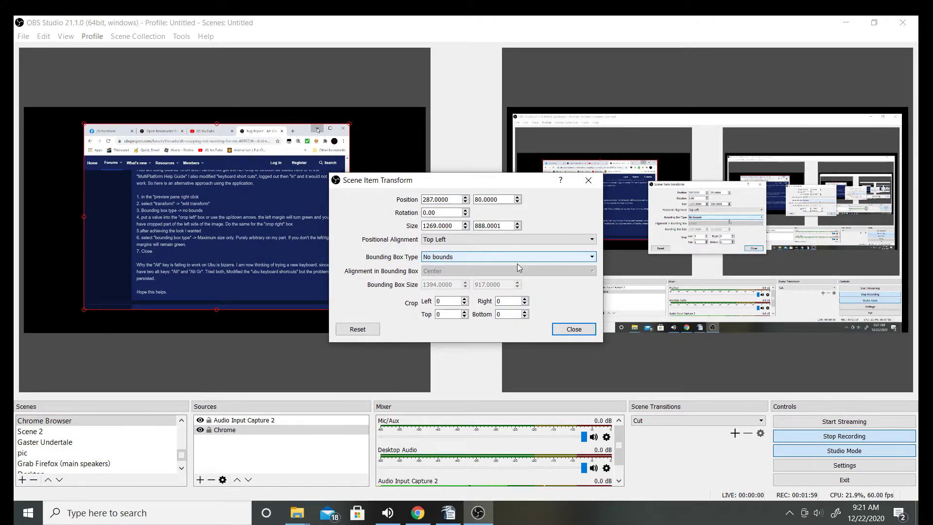
click(465, 300)
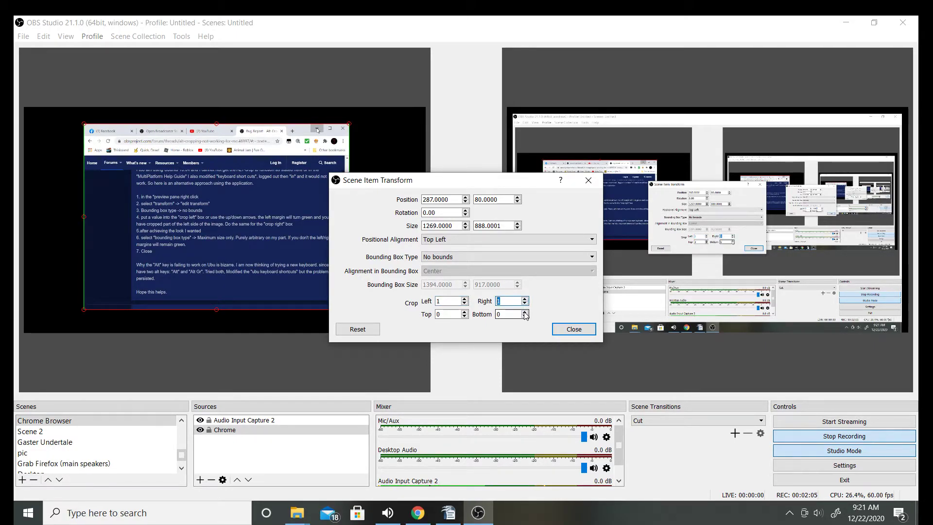
click(525, 312)
click(465, 312)
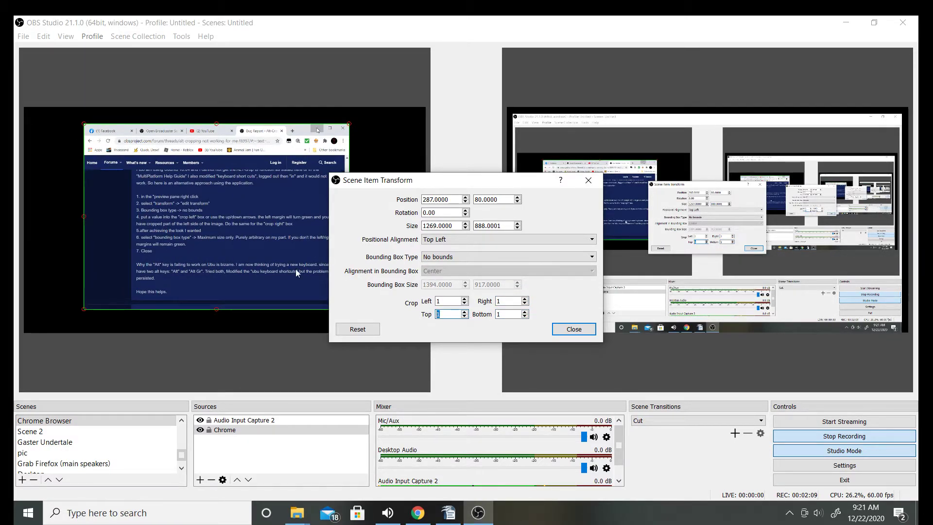
click(563, 331)
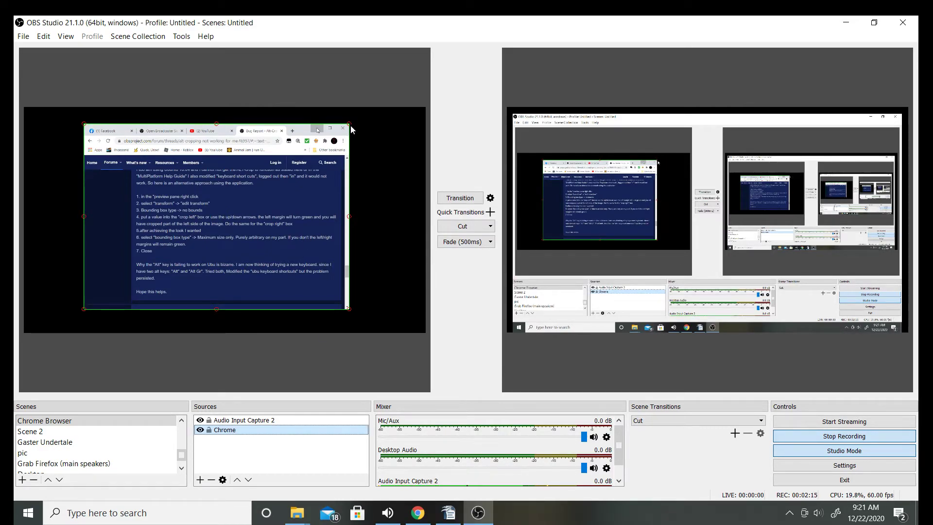
Alt-drag the Chrome source's corner handles to crop it, then bring Chrome to the front.
key(alt)
drag(349, 125, 423, 99)
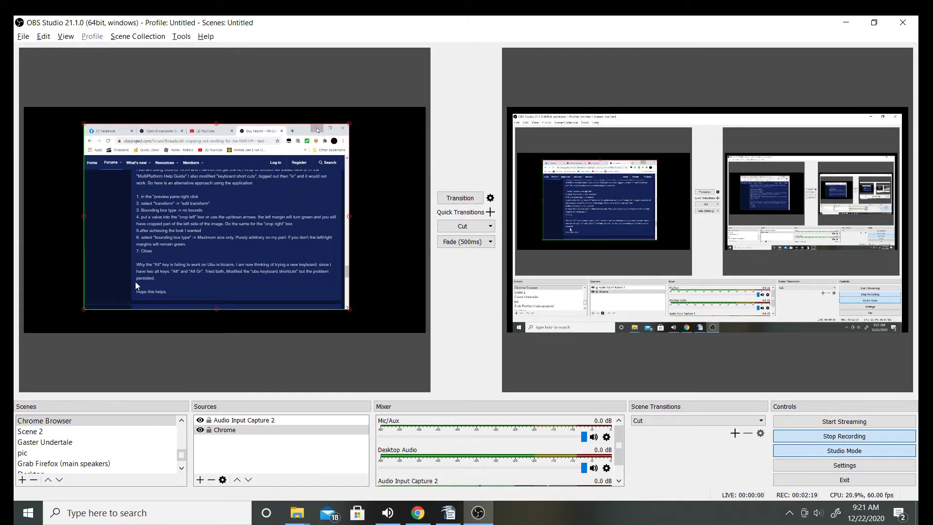
drag(84, 311, 47, 335)
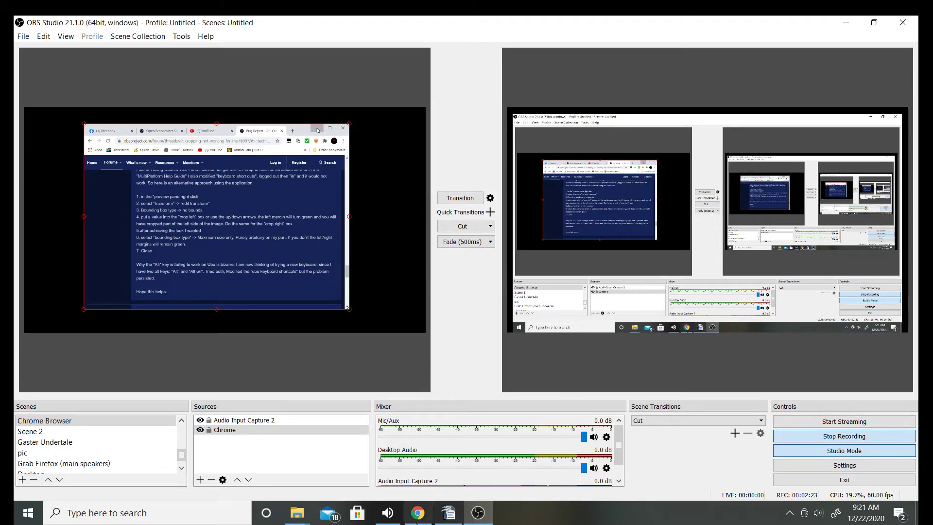
click(418, 513)
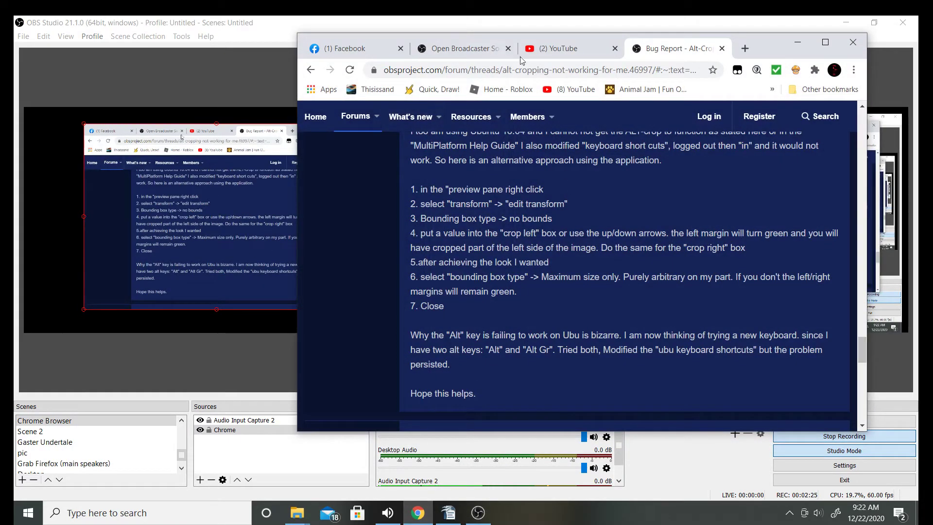
Switch Chrome to the YouTube tab and browse the home page.
click(559, 48)
scroll(544, 318, down, 9)
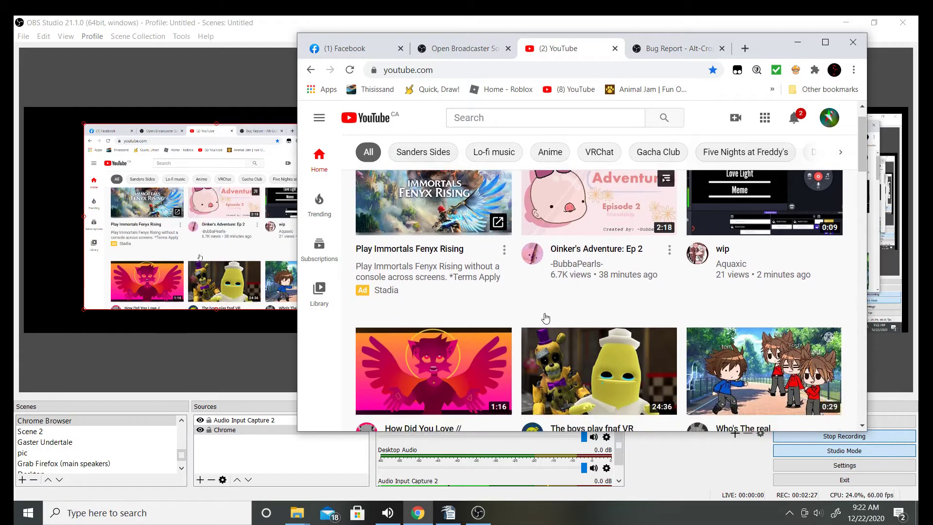
scroll(557, 311, up, 8)
scroll(557, 311, up, 1)
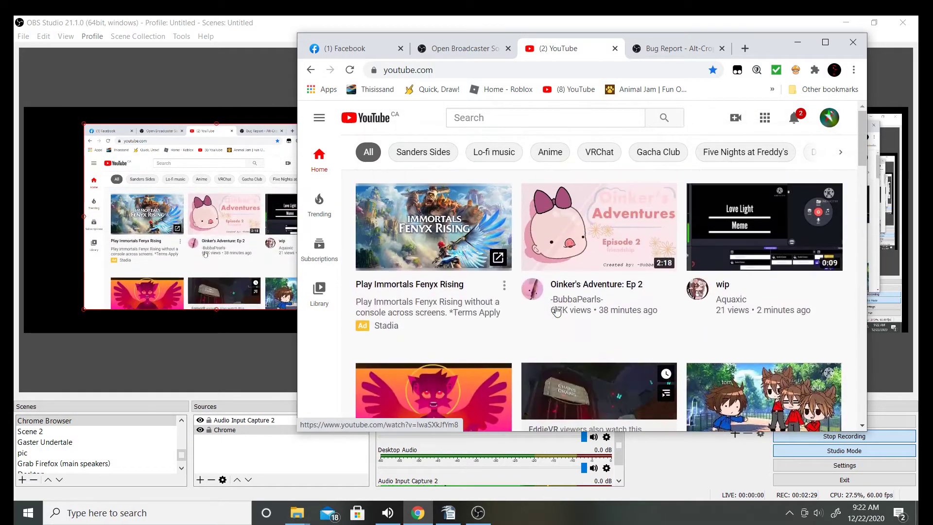
scroll(574, 301, down, 4)
scroll(572, 295, down, 3)
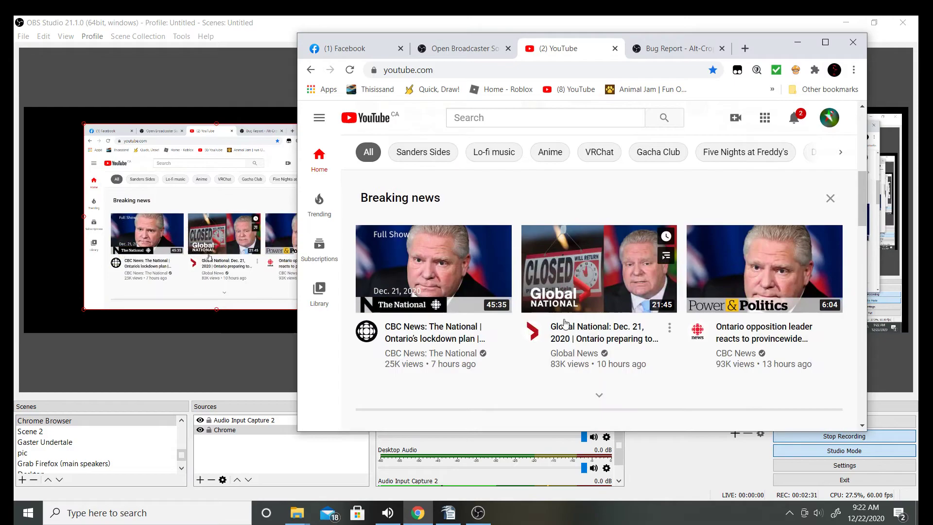
scroll(538, 344, down, 1)
scroll(537, 340, down, 5)
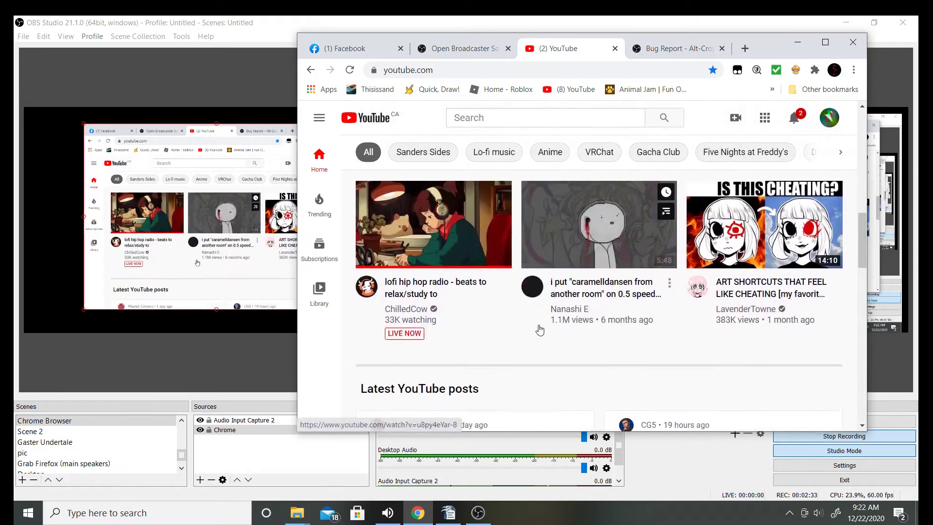
scroll(510, 323, up, 3)
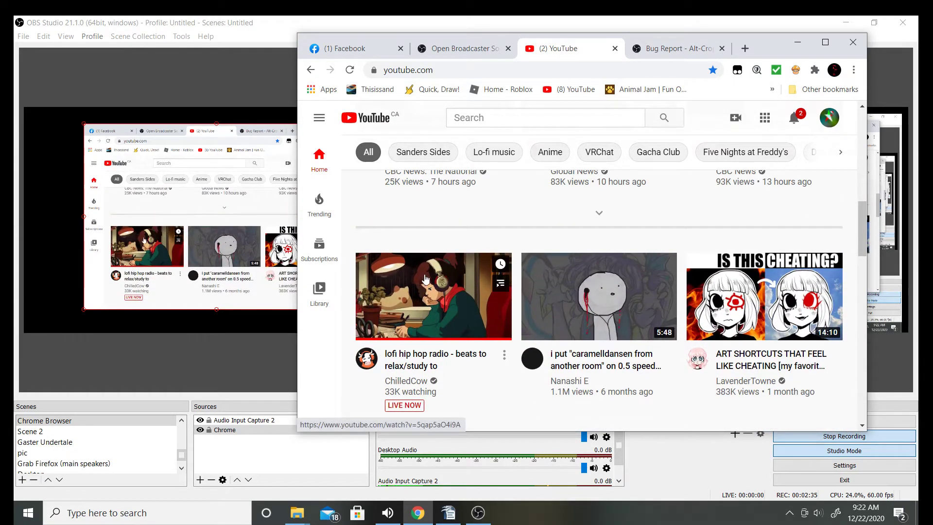
Open the caramelldansen 0.5-speed video, pause it at 0:01, and minimize Chrome.
click(585, 296)
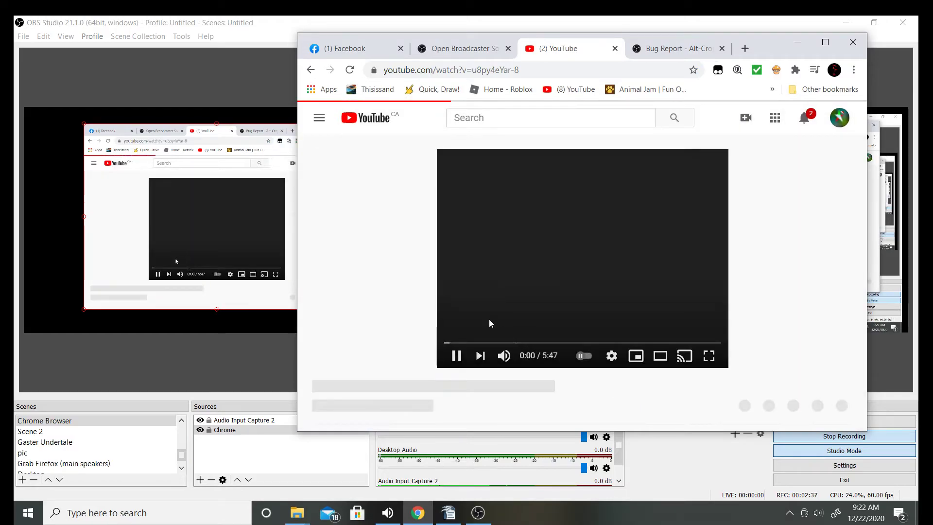
click(452, 357)
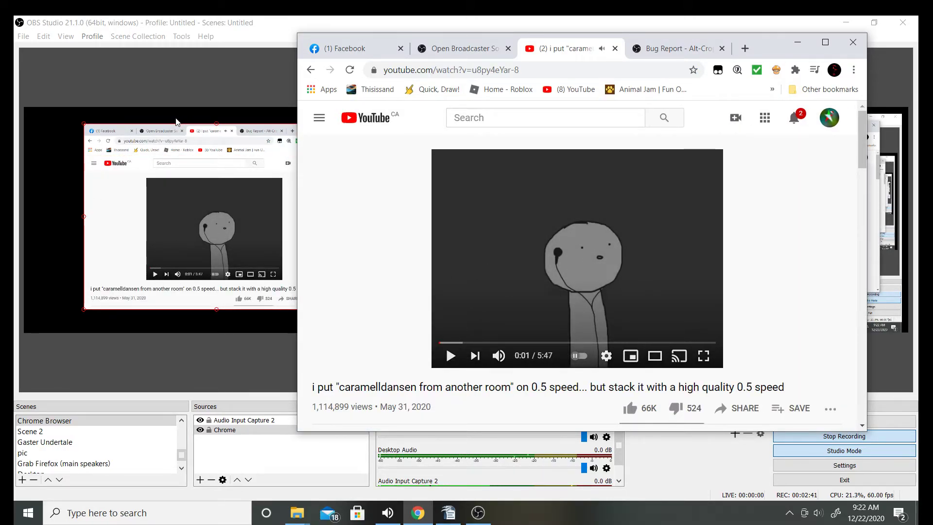
click(797, 42)
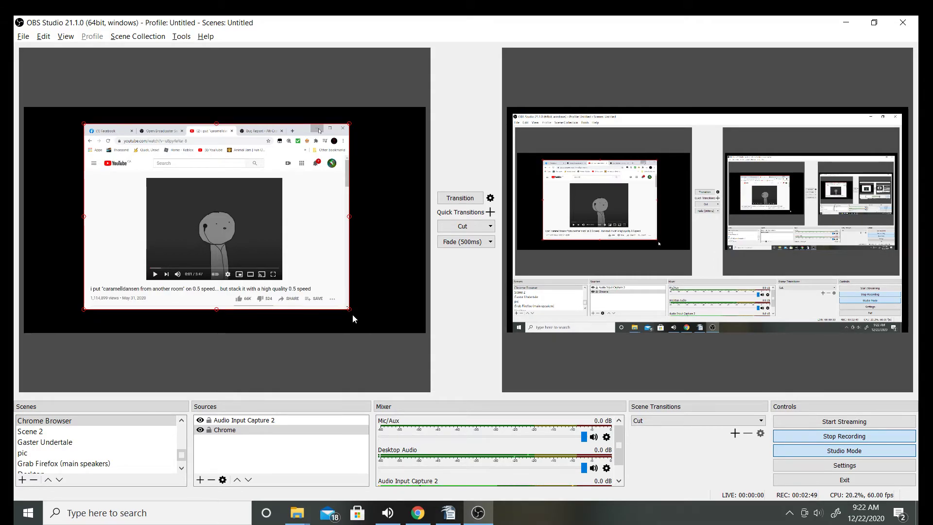
Alt-crop the Chrome capture's bottom-right and top-left down to the video player, then bring Chrome forward.
drag(349, 311, 284, 282)
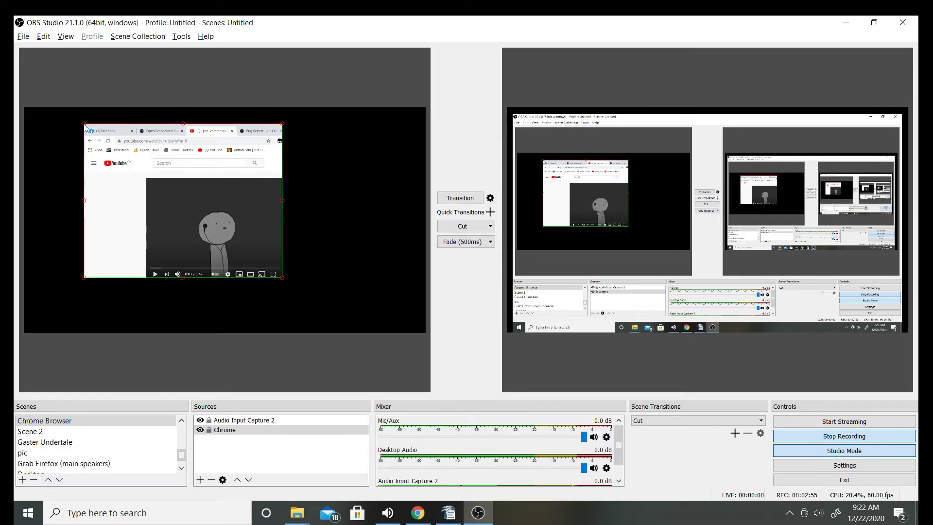
drag(85, 125, 149, 182)
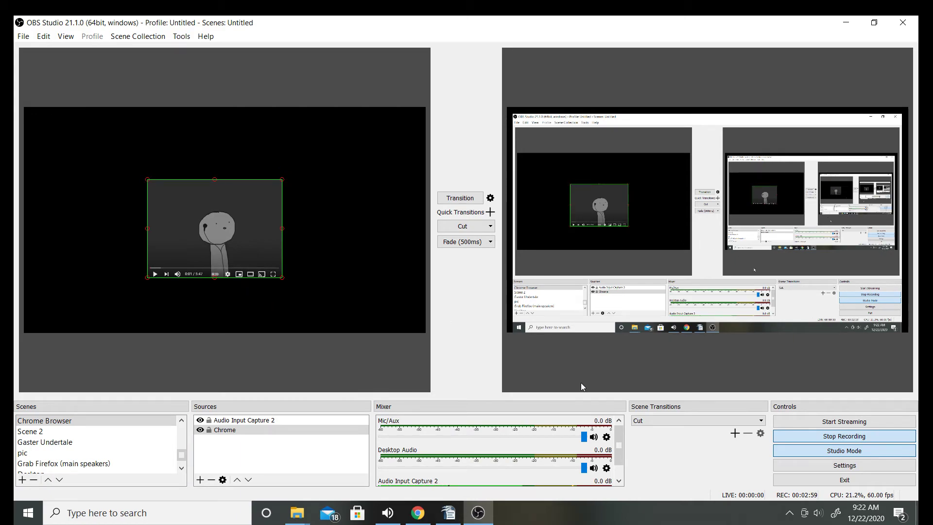
click(419, 513)
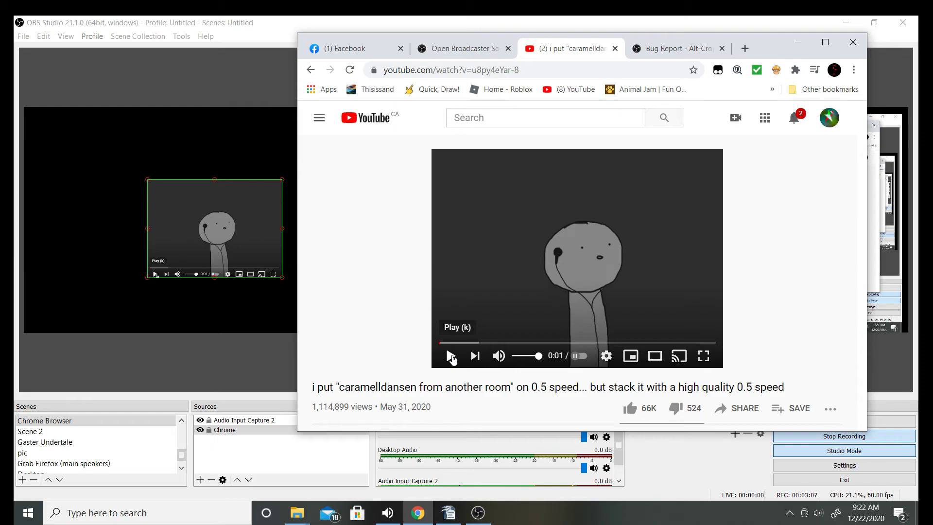
Play the caramelldansen video and pause it again at 0:10.
click(451, 358)
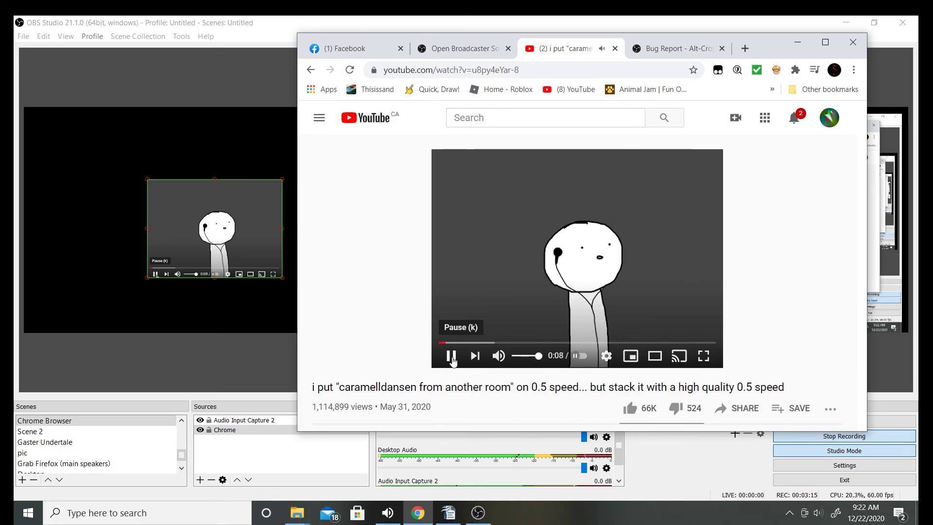
click(451, 357)
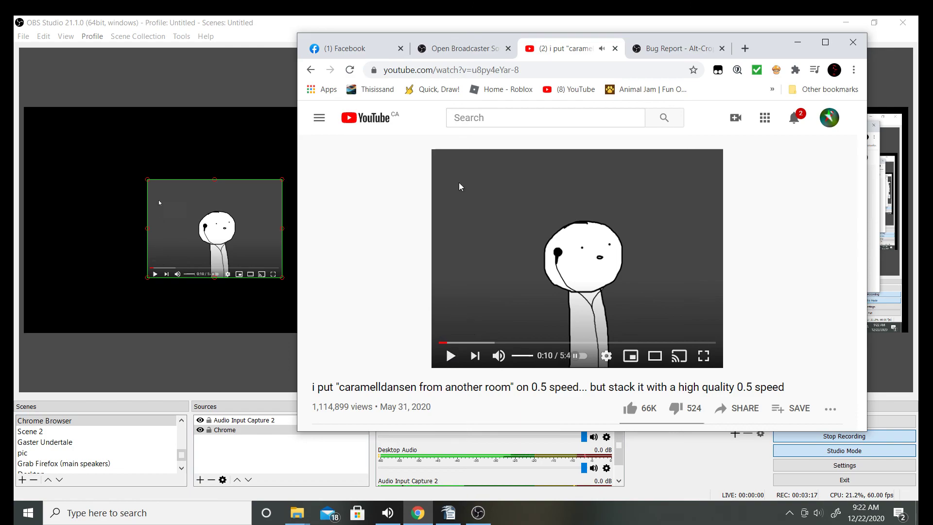